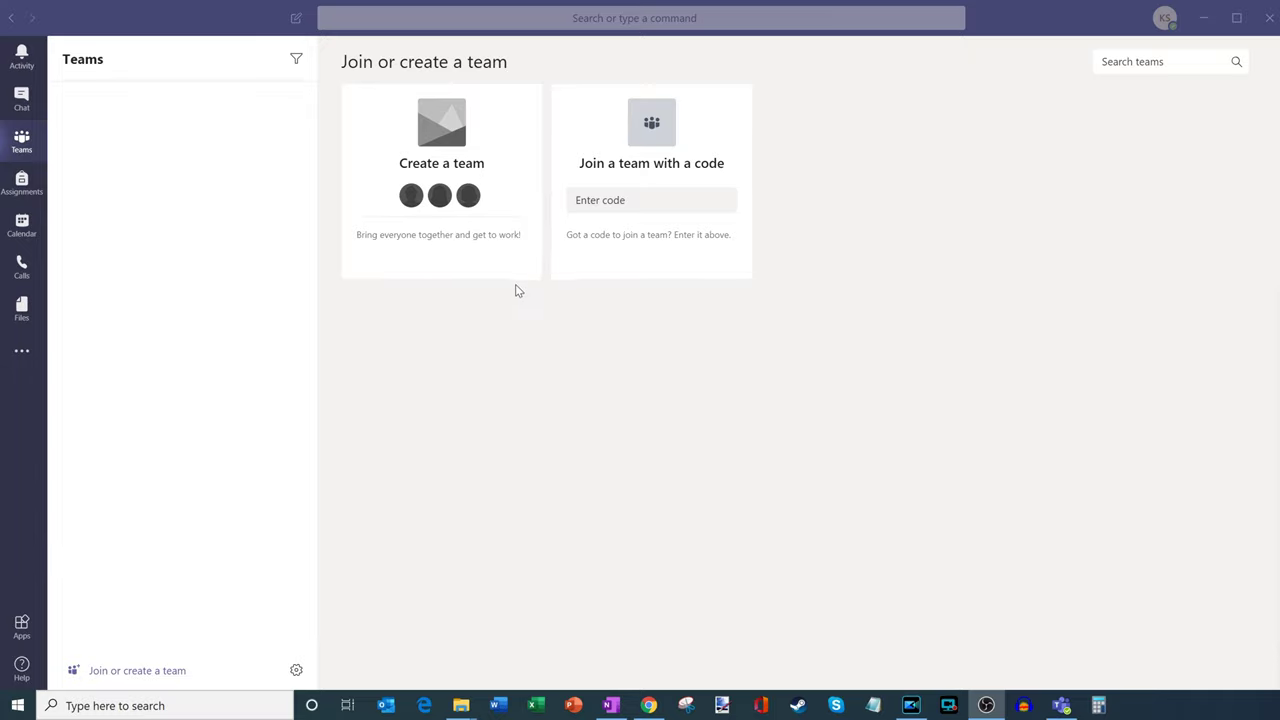
# Bring up the Join or create a team page and point to the Create a team card
pyautogui.moveTo(463, 242)
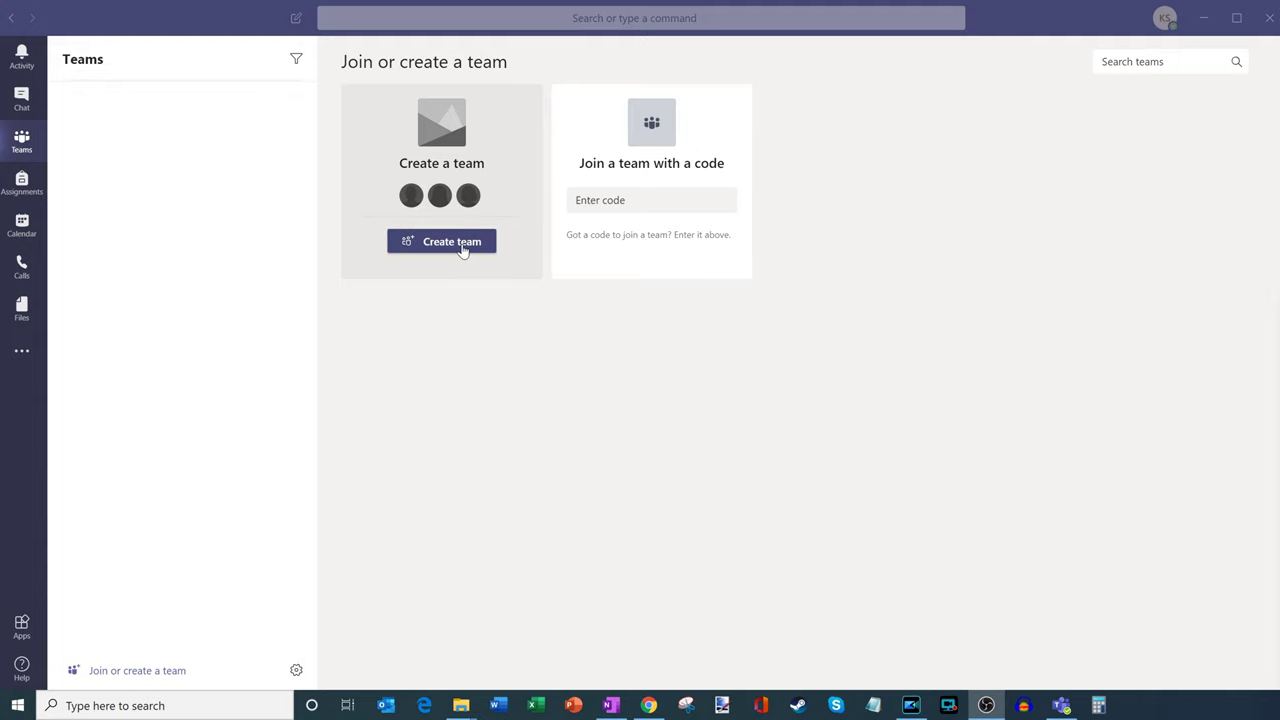
# Create a Class-type team named 'YouTube video creation course'
pyautogui.click(463, 245)
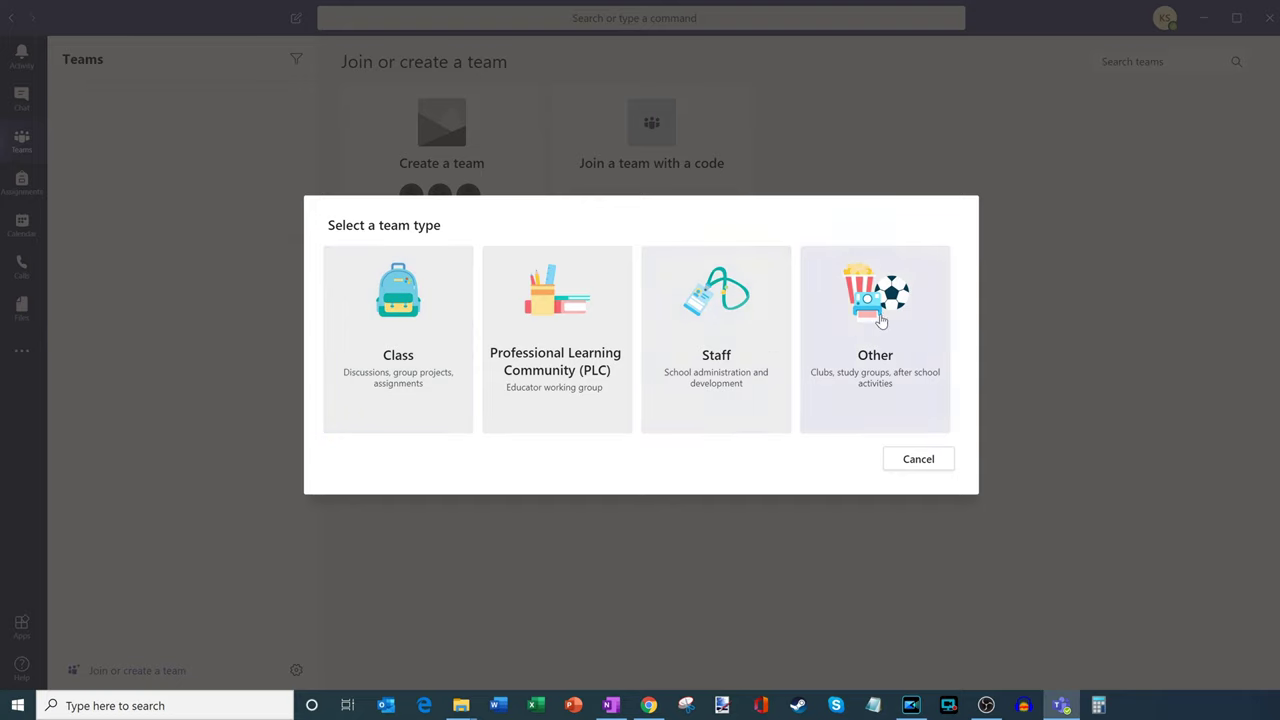
pyautogui.click(411, 324)
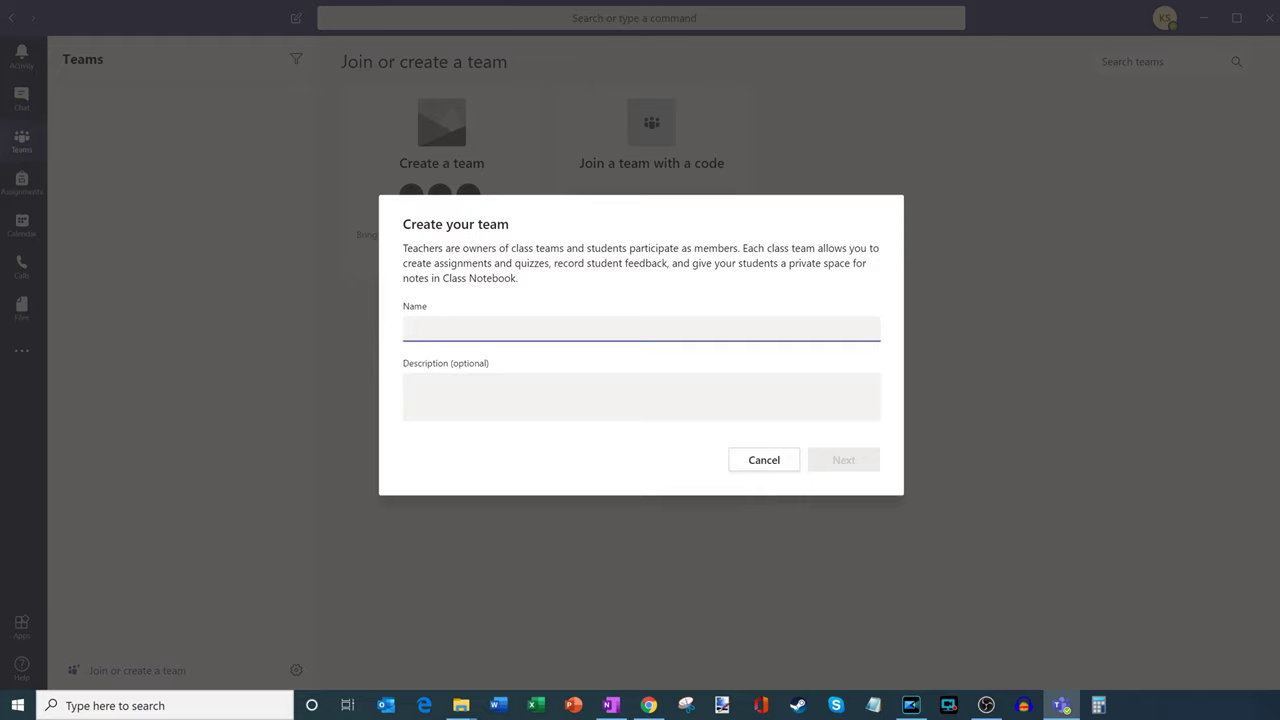
pyautogui.write('YouTube video creation course')
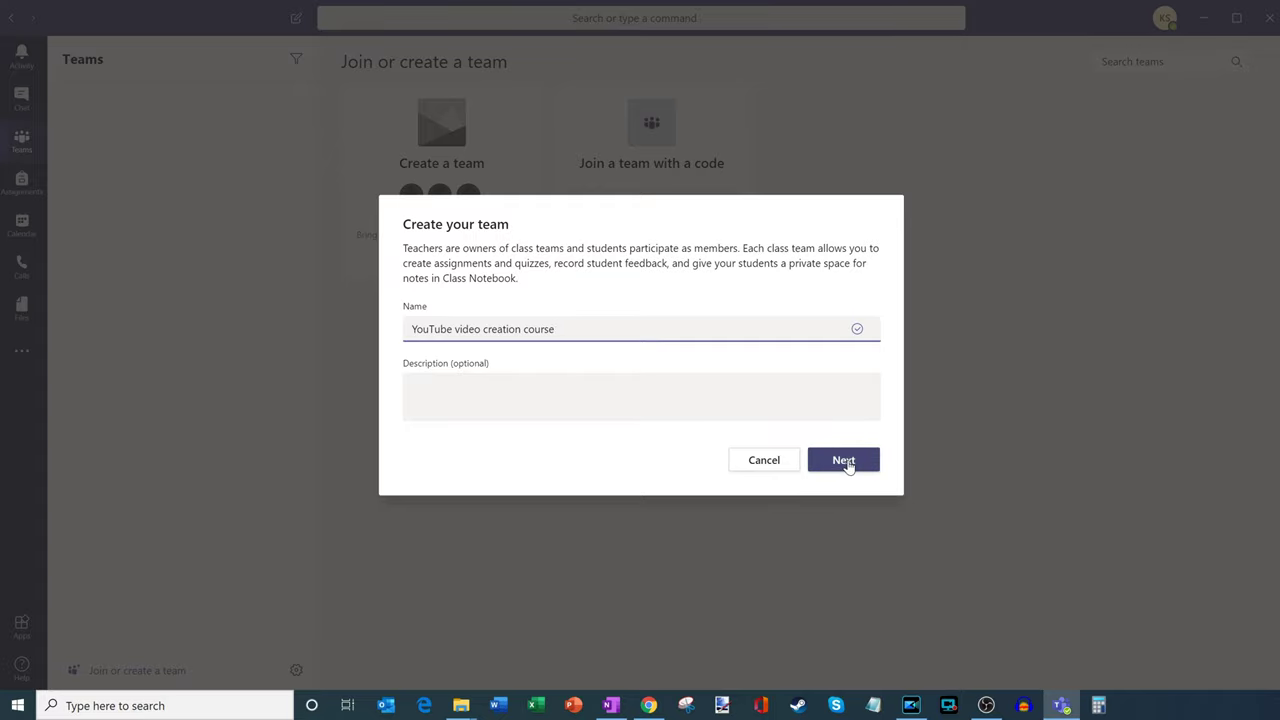
pyautogui.click(845, 461)
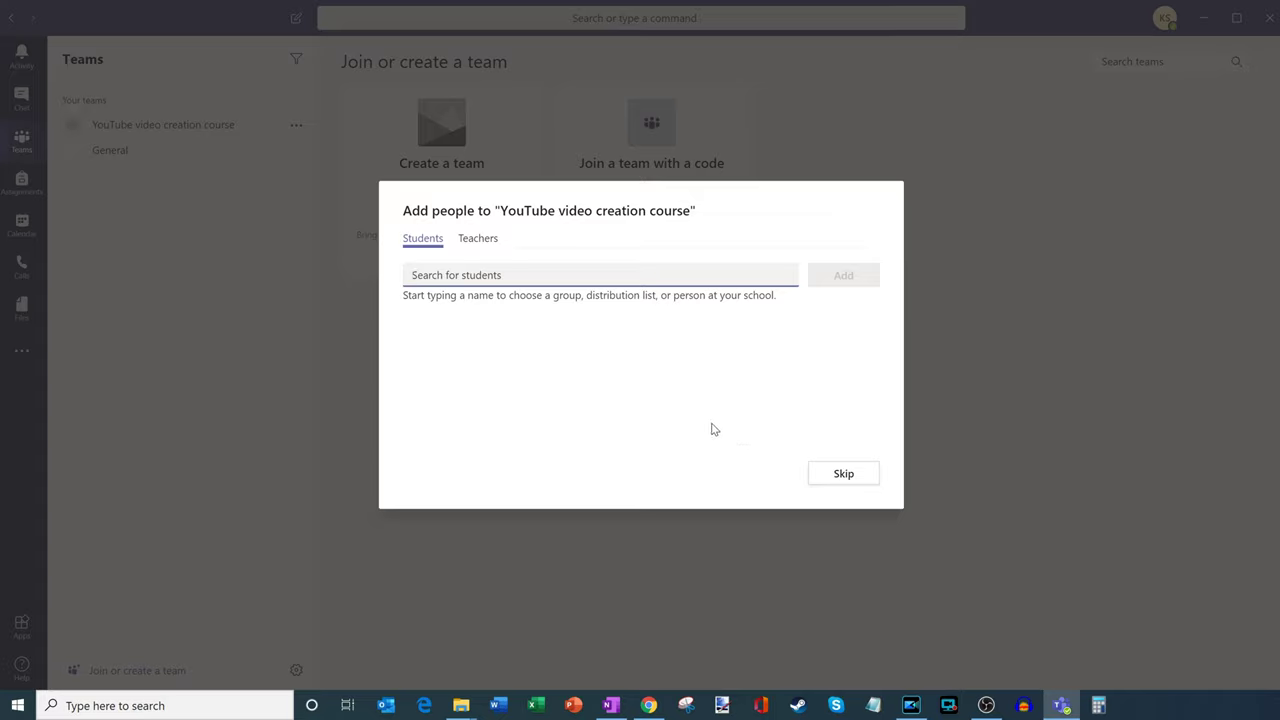
# Search for and select three students from the suggestions, add them, and finish
pyautogui.write('emily')
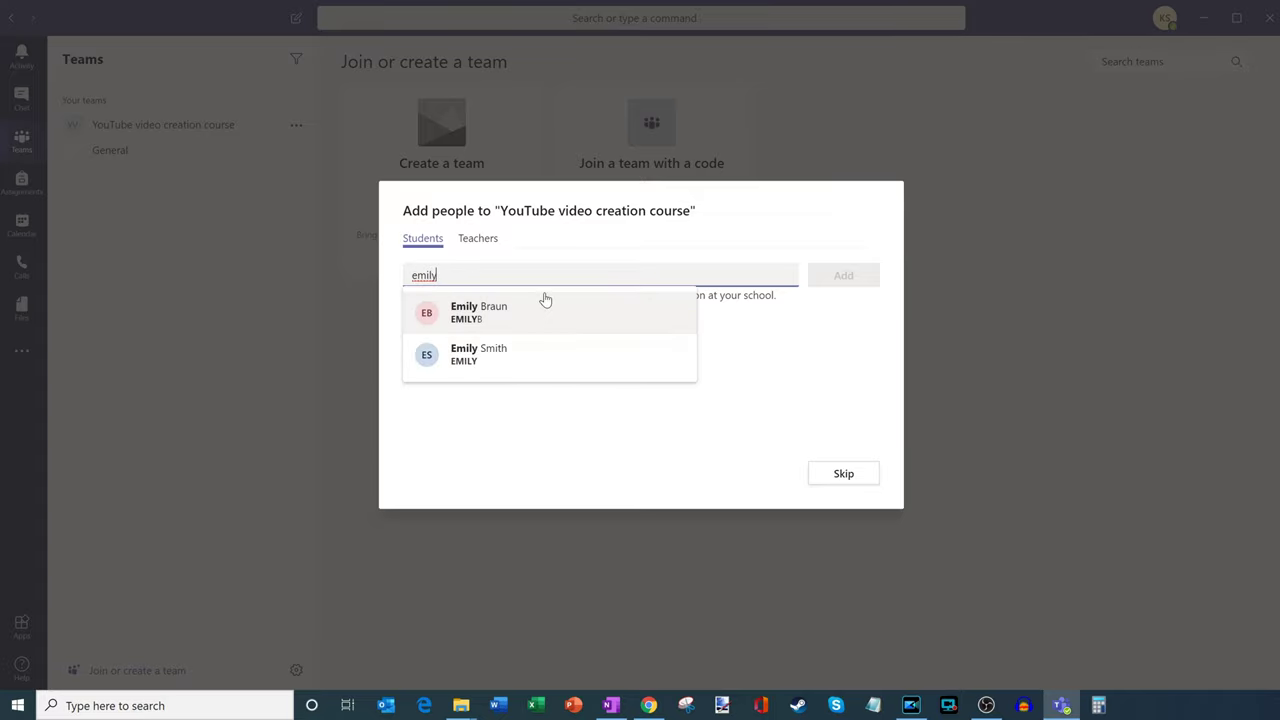
pyautogui.click(562, 326)
pyautogui.write('adele')
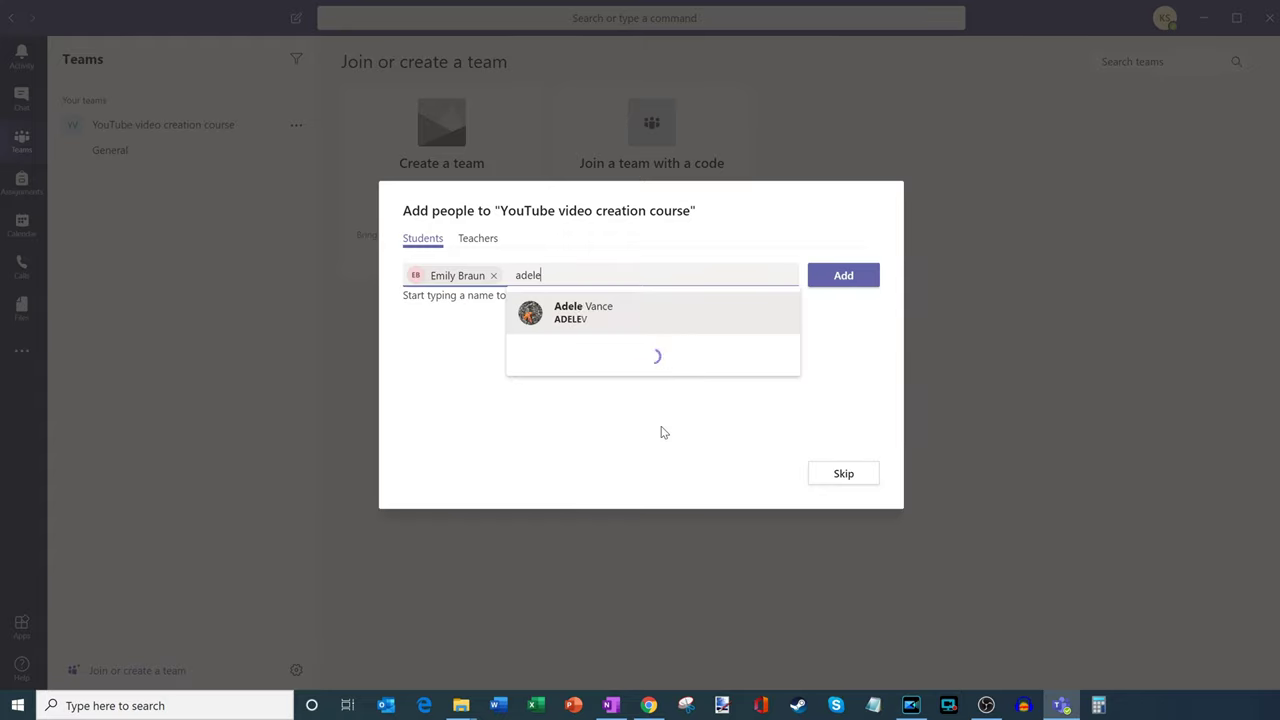
pyautogui.click(647, 322)
pyautogui.write('isaac')
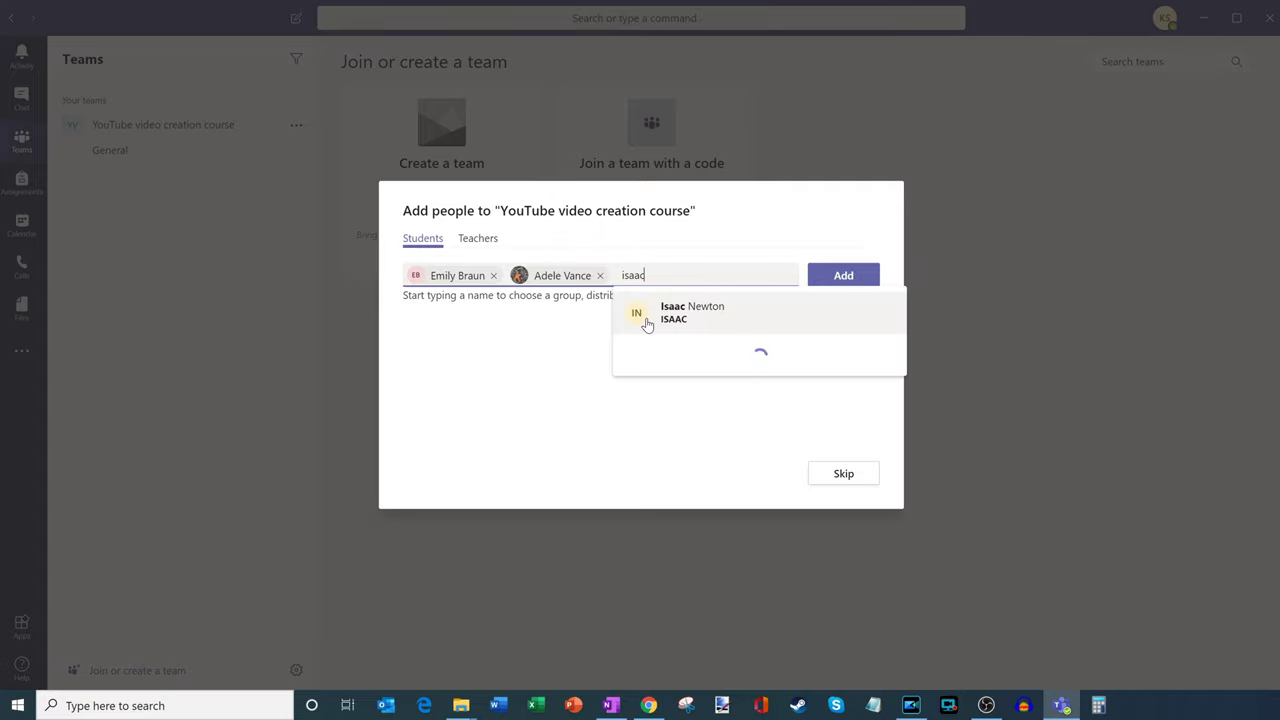
pyautogui.click(683, 318)
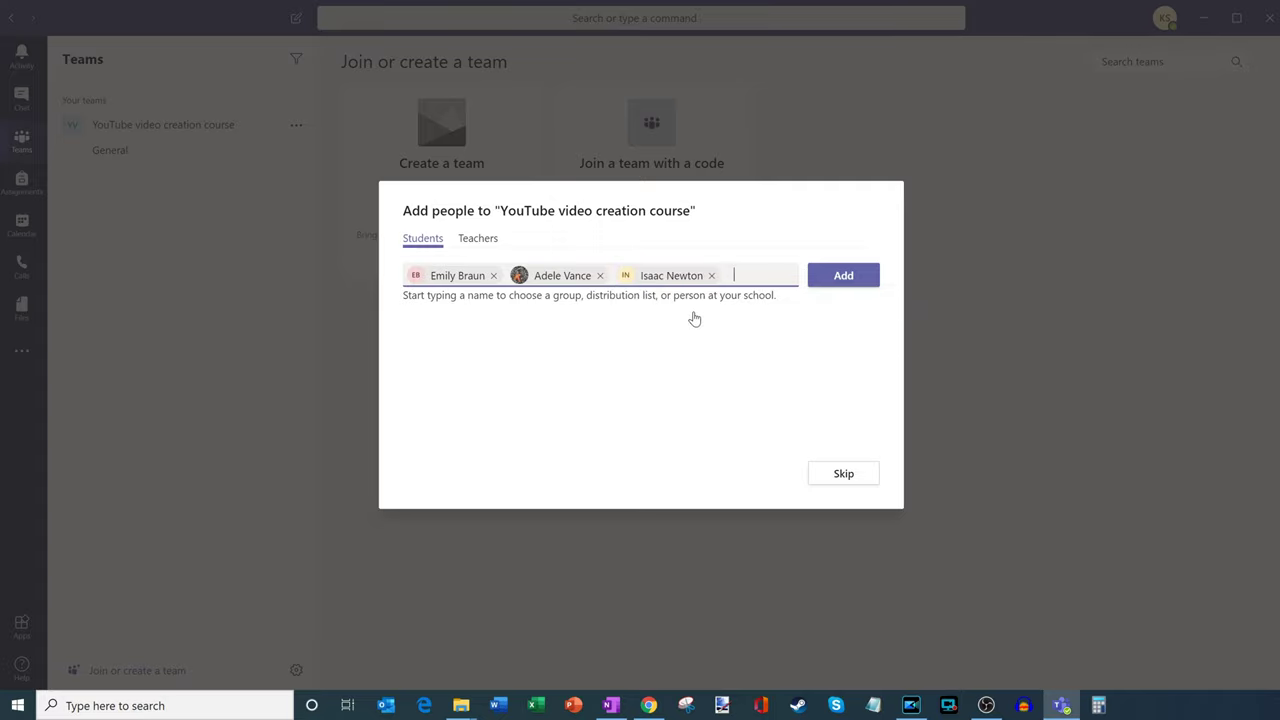
pyautogui.click(853, 279)
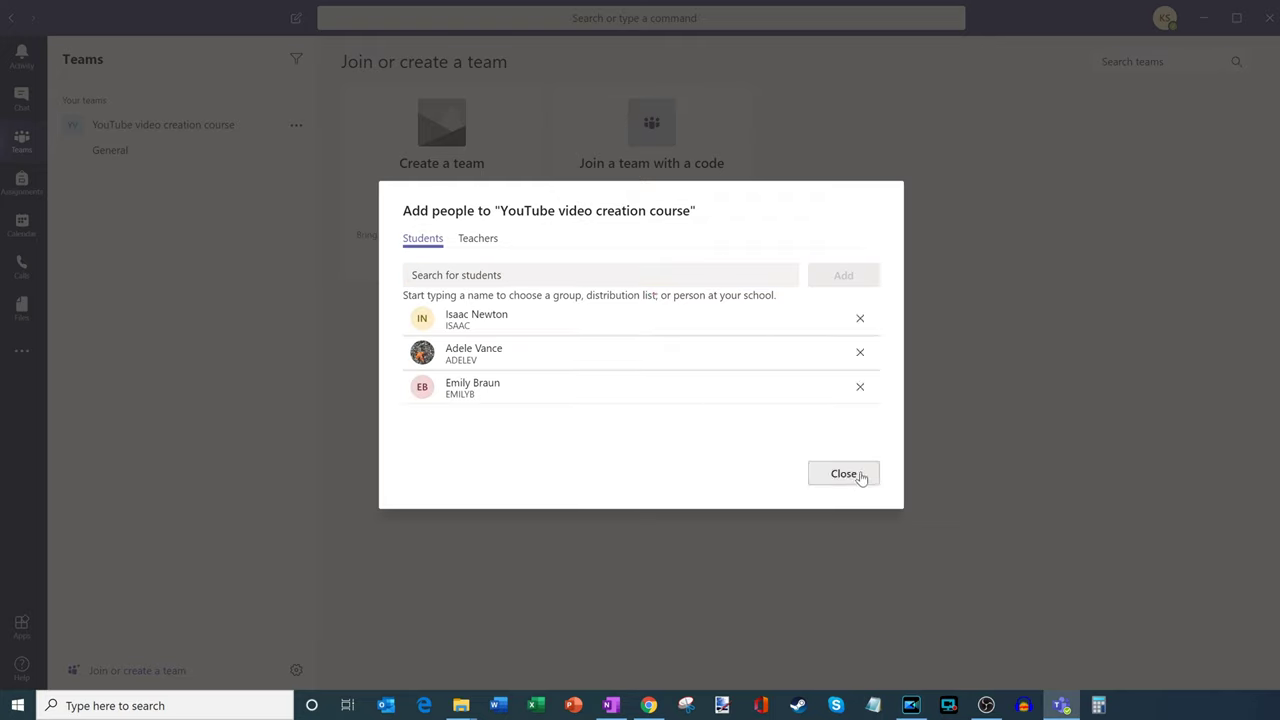
pyautogui.click(844, 474)
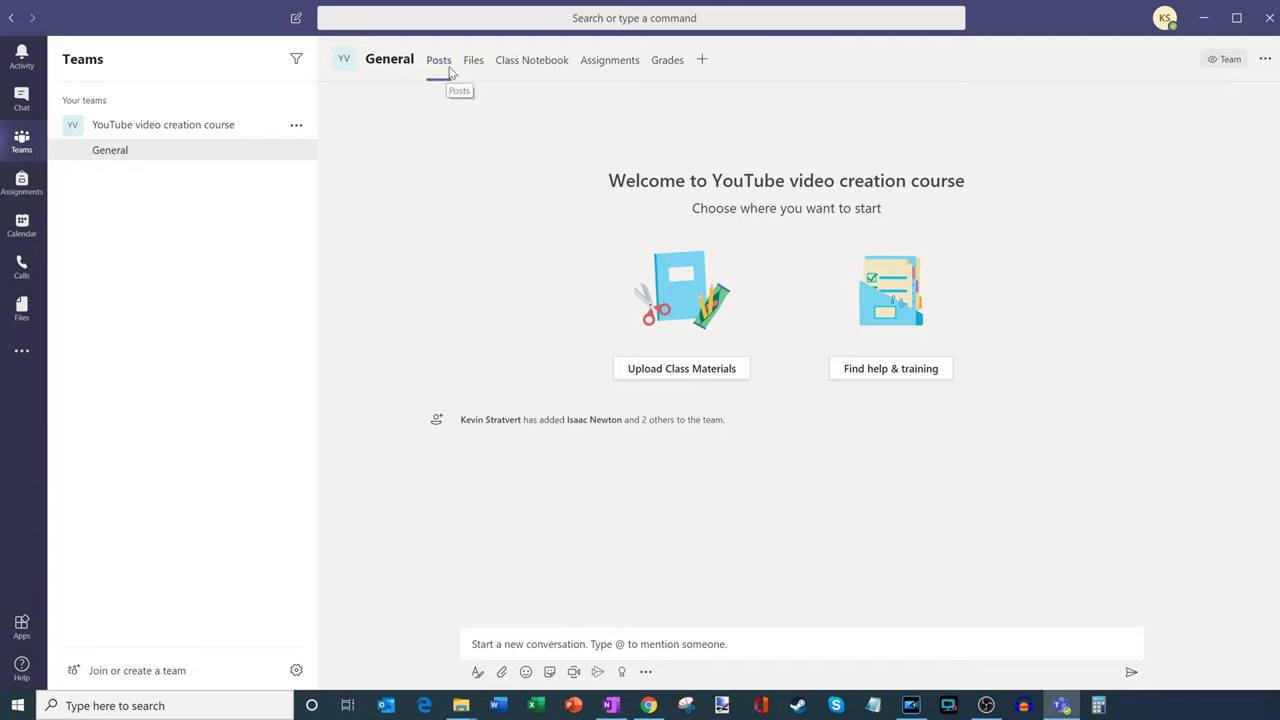
# Open the Assignments tab in the team's General channel
pyautogui.click(618, 68)
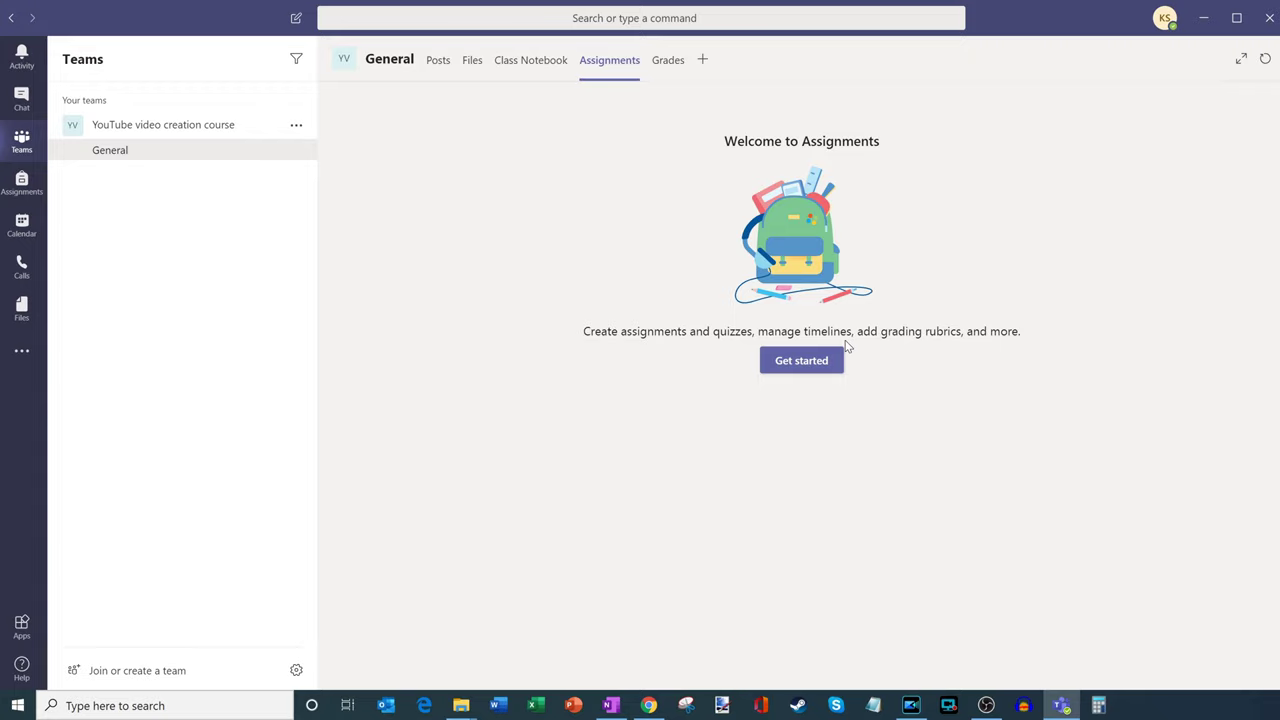
# Get started with Assignments and pick Assignment from the Create menu
pyautogui.click(830, 367)
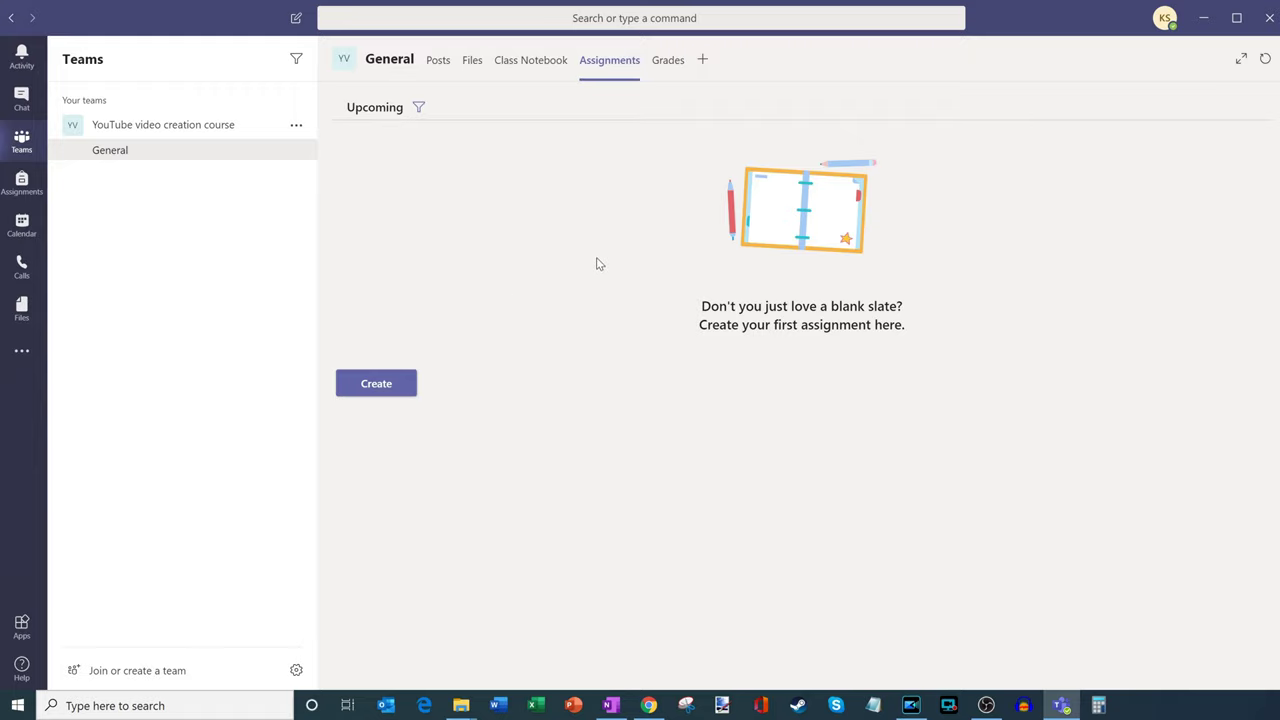
pyautogui.click(407, 390)
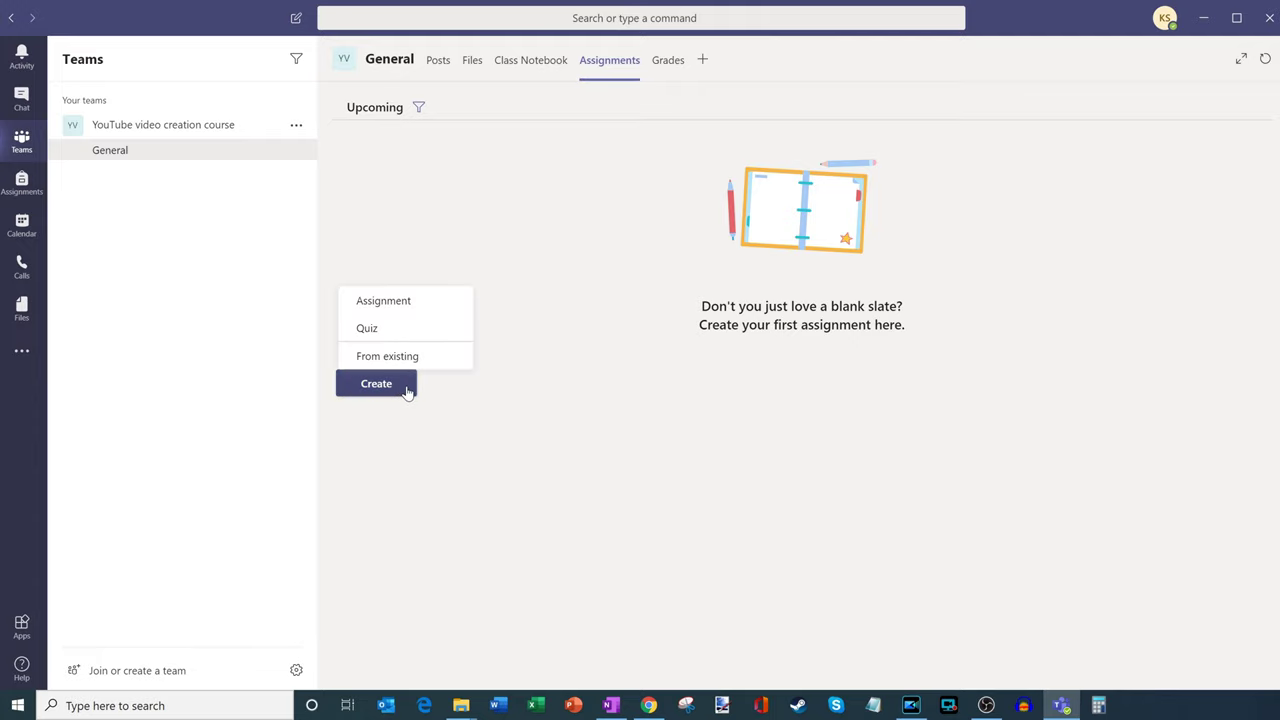
pyautogui.click(437, 302)
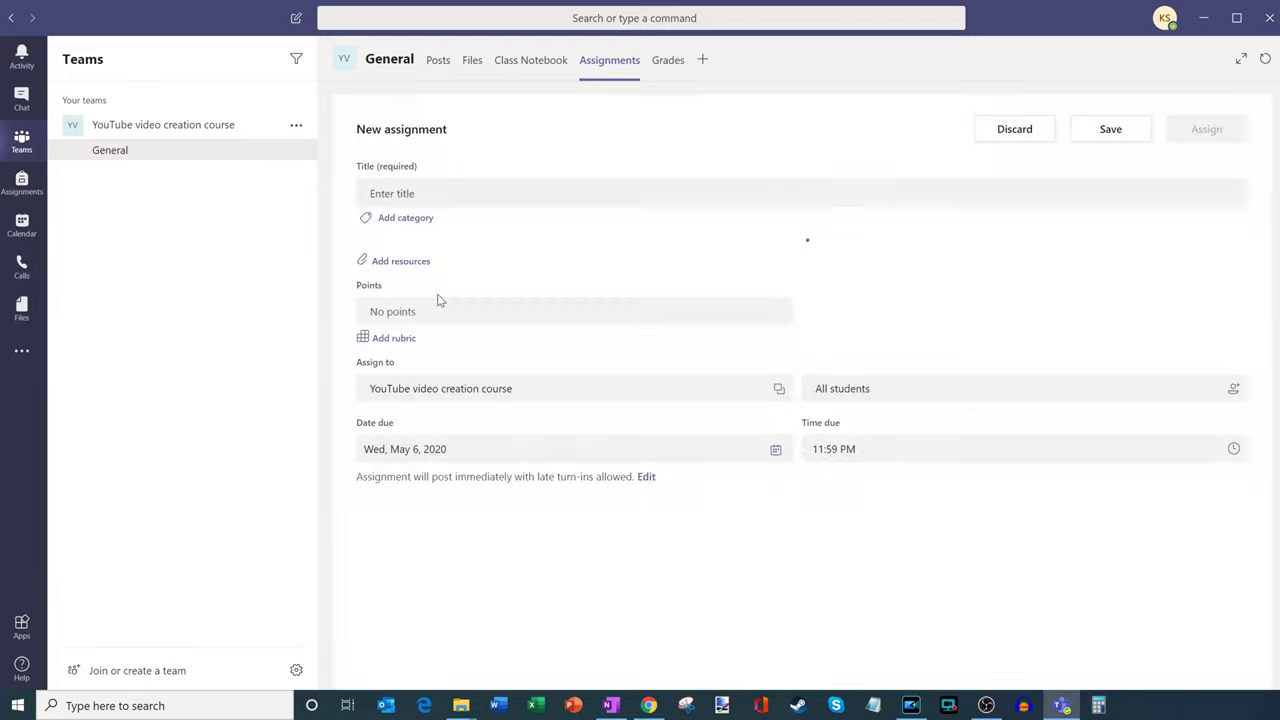
# Title the assignment 'Create your first video' and move into the Instructions field
pyautogui.click(443, 212)
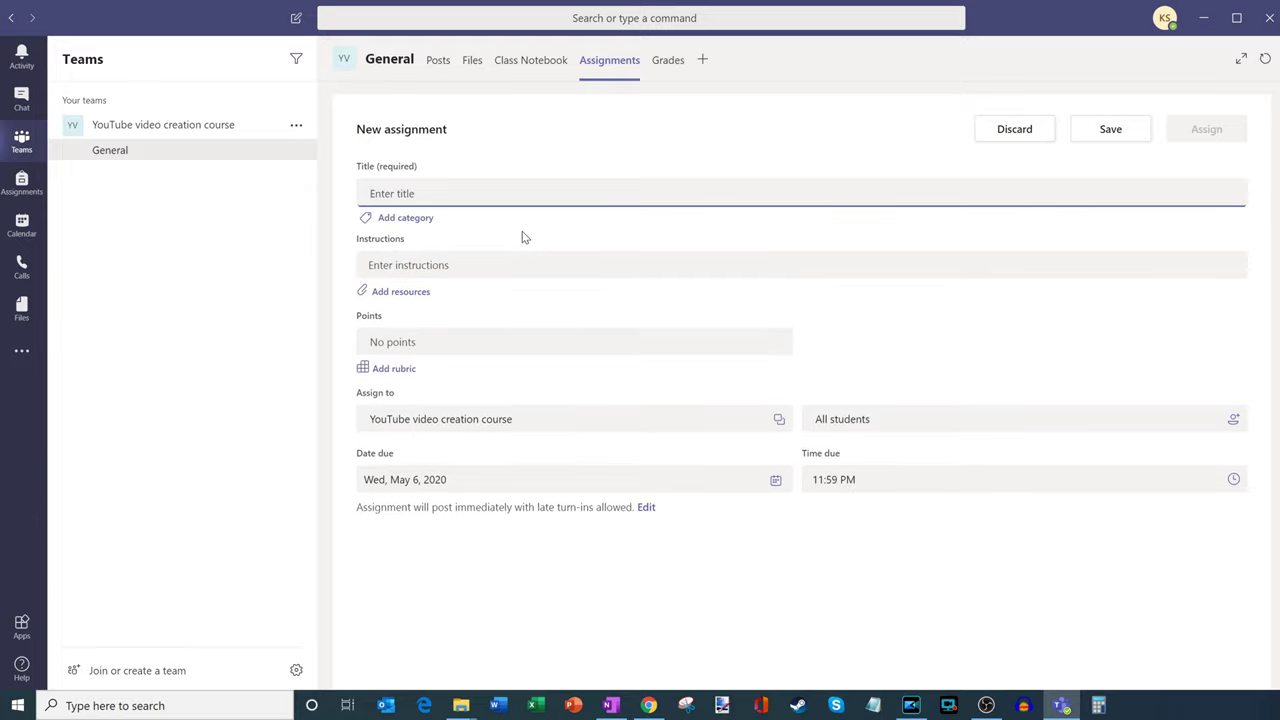
pyautogui.write('Create your fi')
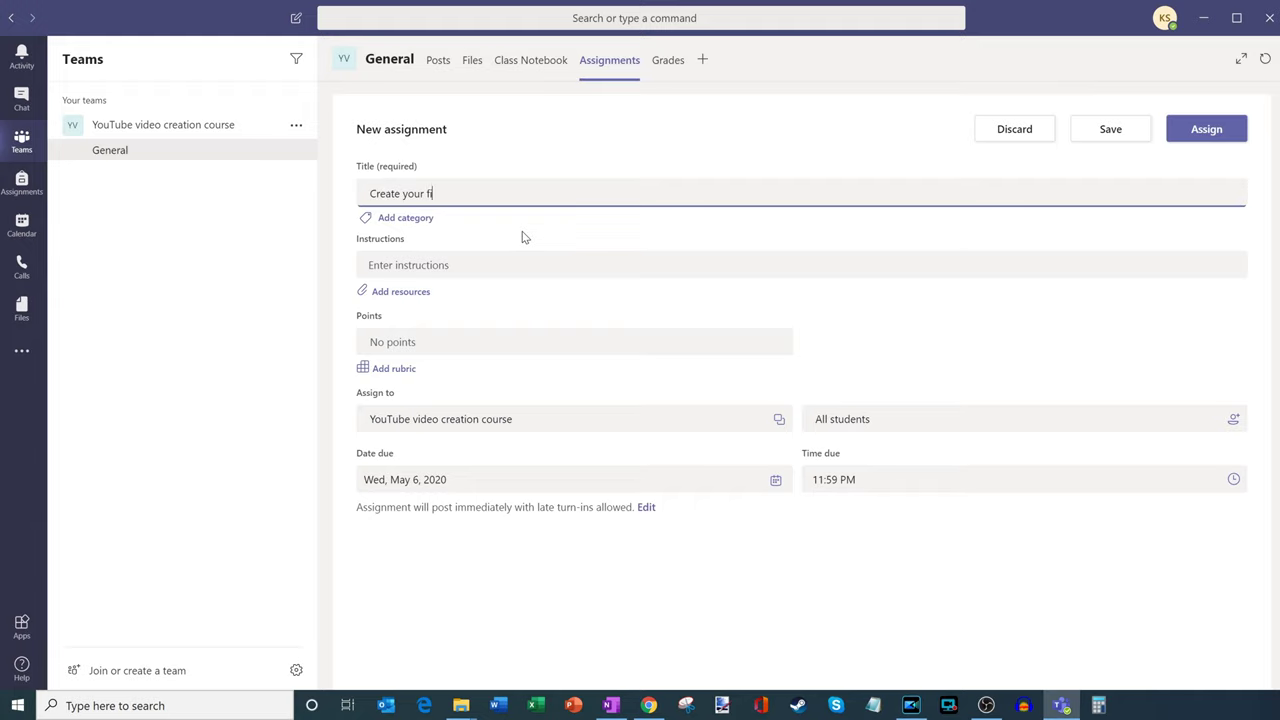
pyautogui.write('rst video')
pyautogui.click(506, 265)
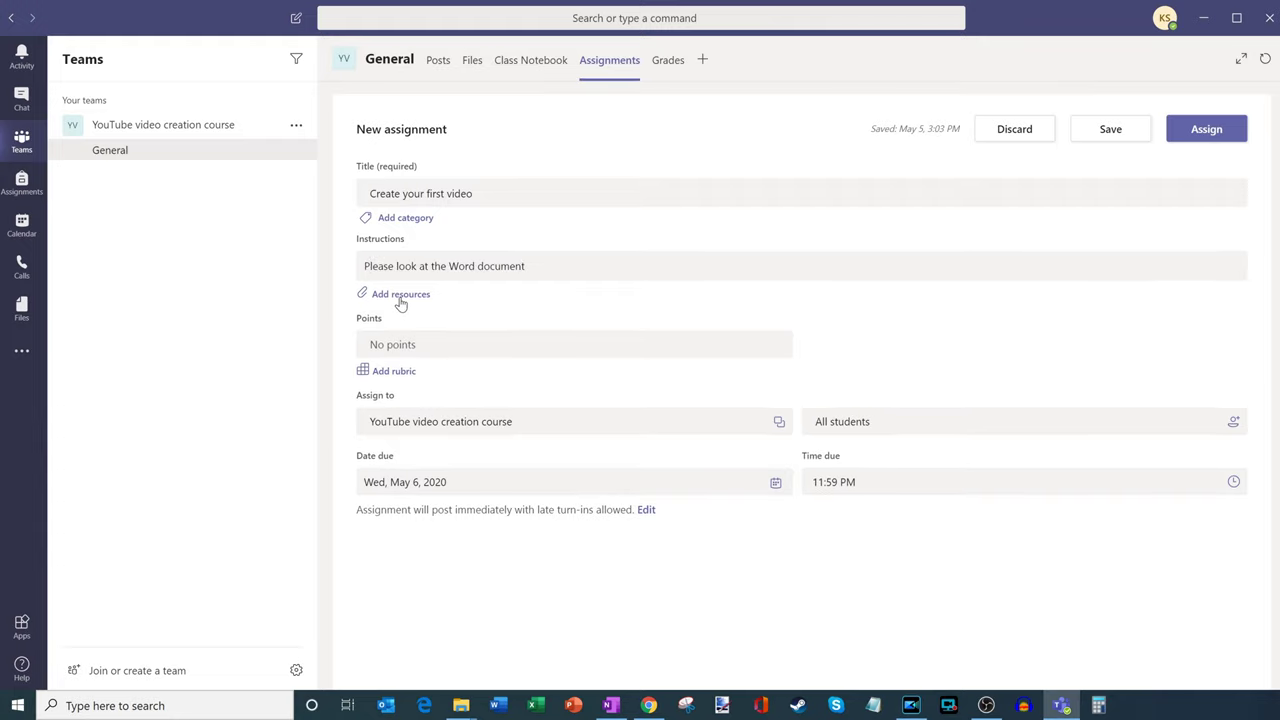
# Add a resource by uploading Assignment.docx from the Desktop on this device
pyautogui.click(403, 296)
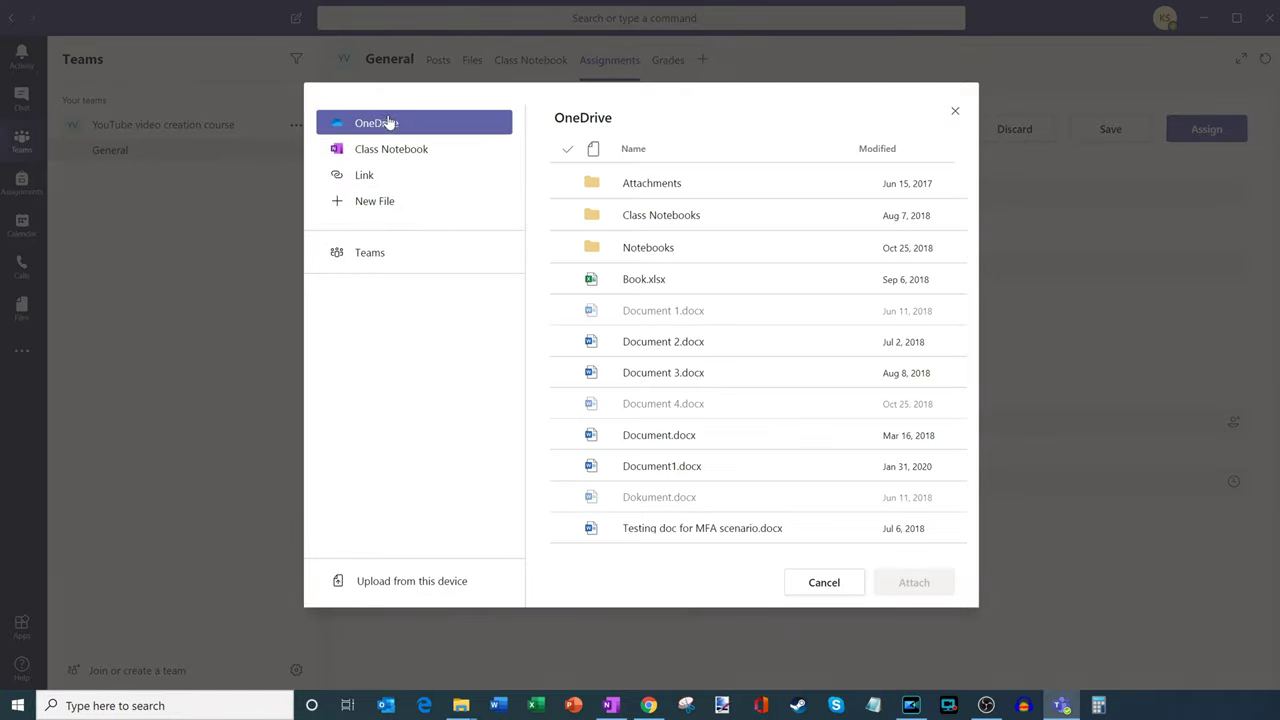
pyautogui.click(413, 156)
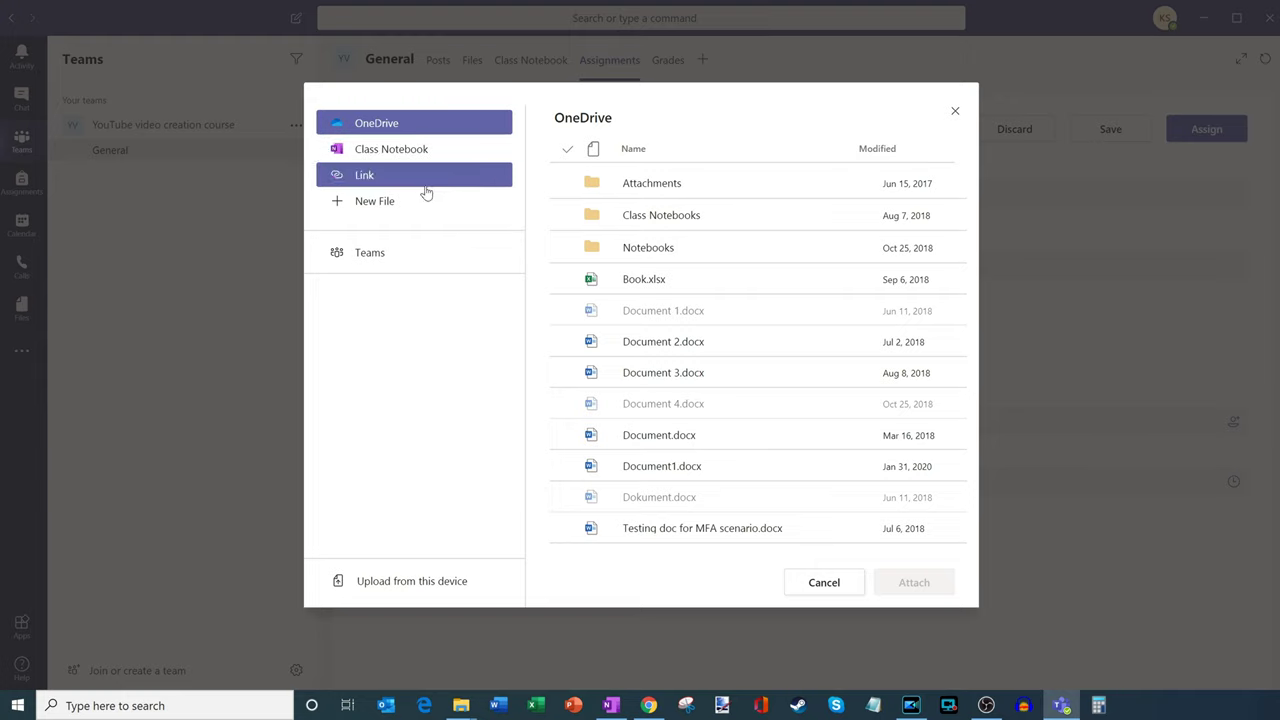
pyautogui.click(462, 583)
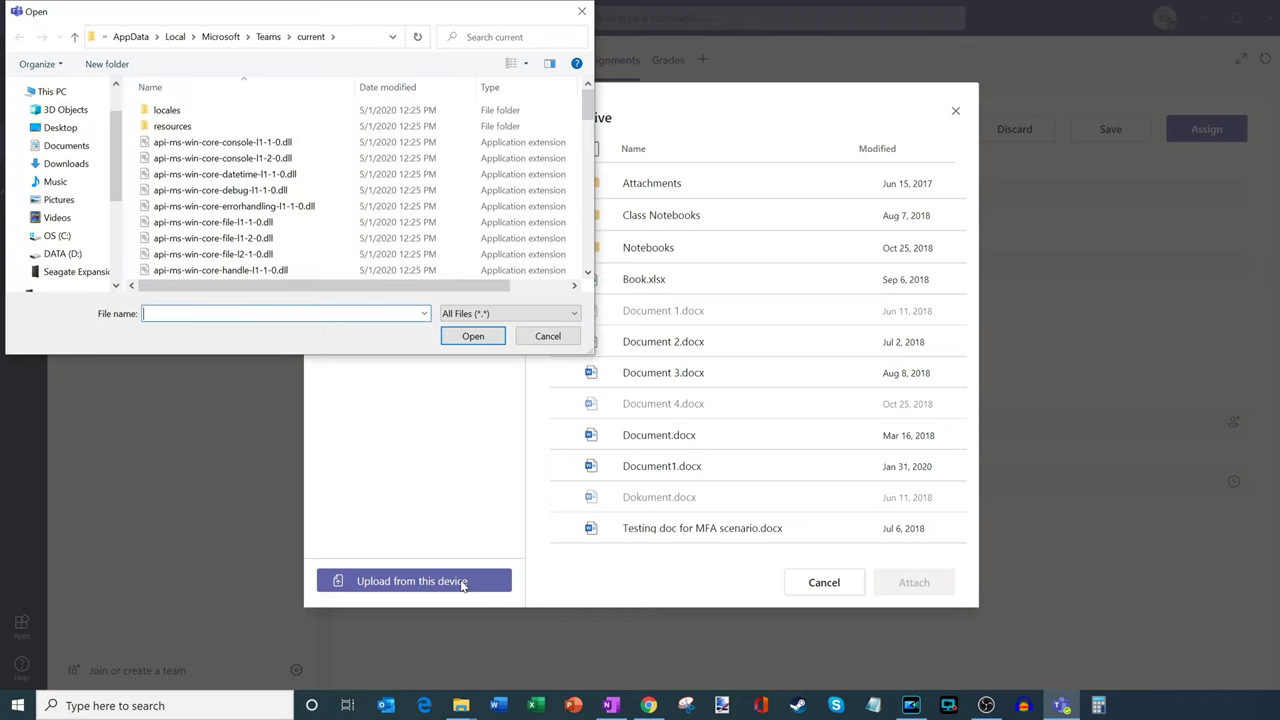
pyautogui.click(60, 127)
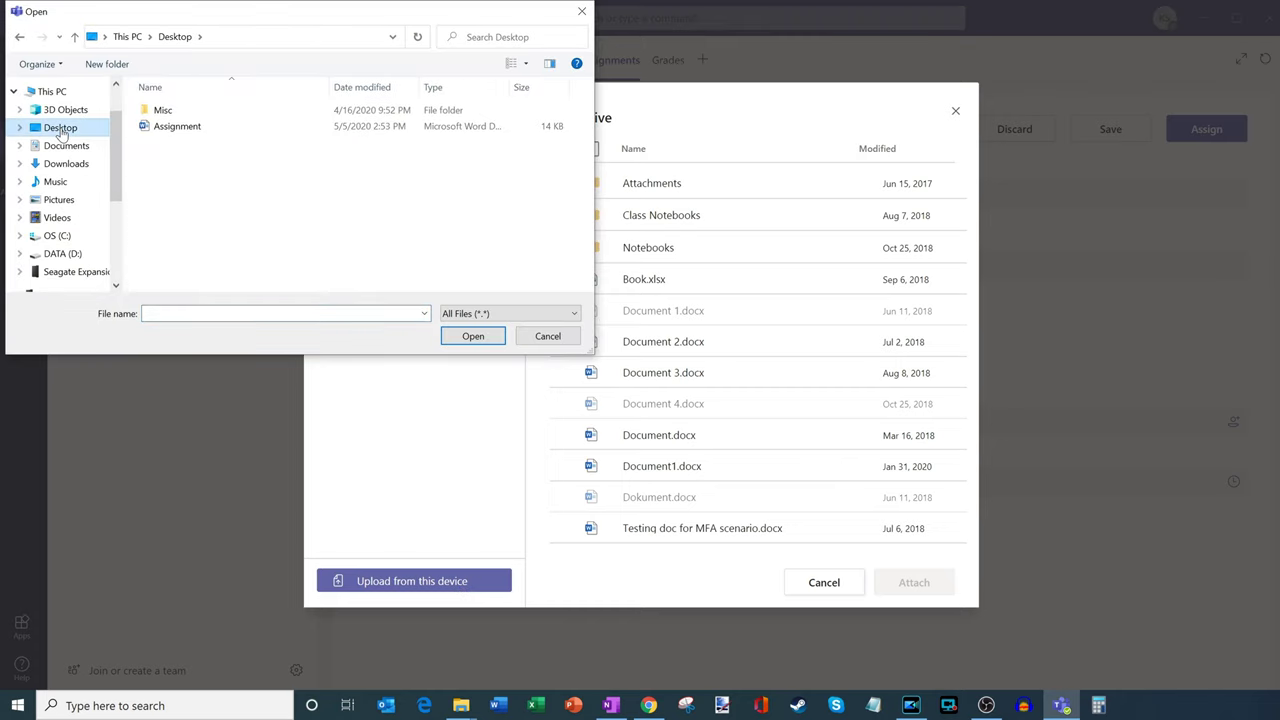
pyautogui.click(185, 133)
pyautogui.doubleClick(186, 133)
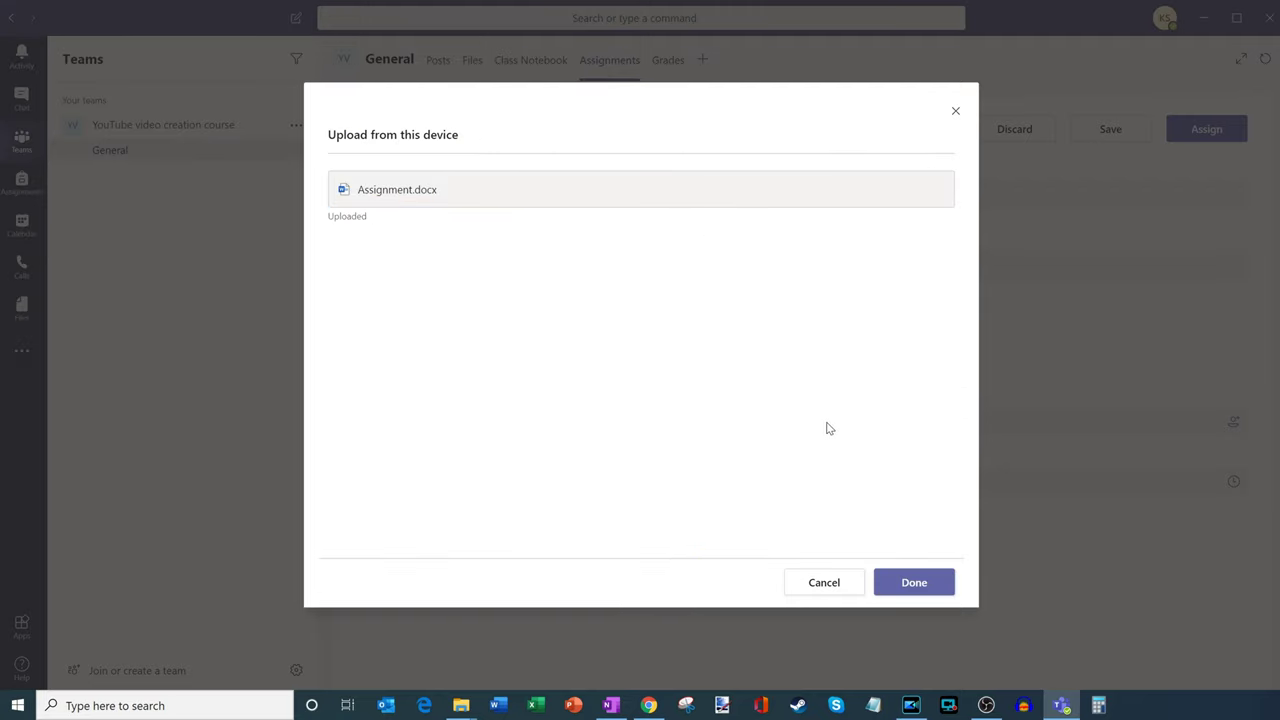
# Attach Assignment.docx, dismiss the students-can't-edit tip, and select the Points field
pyautogui.click(925, 584)
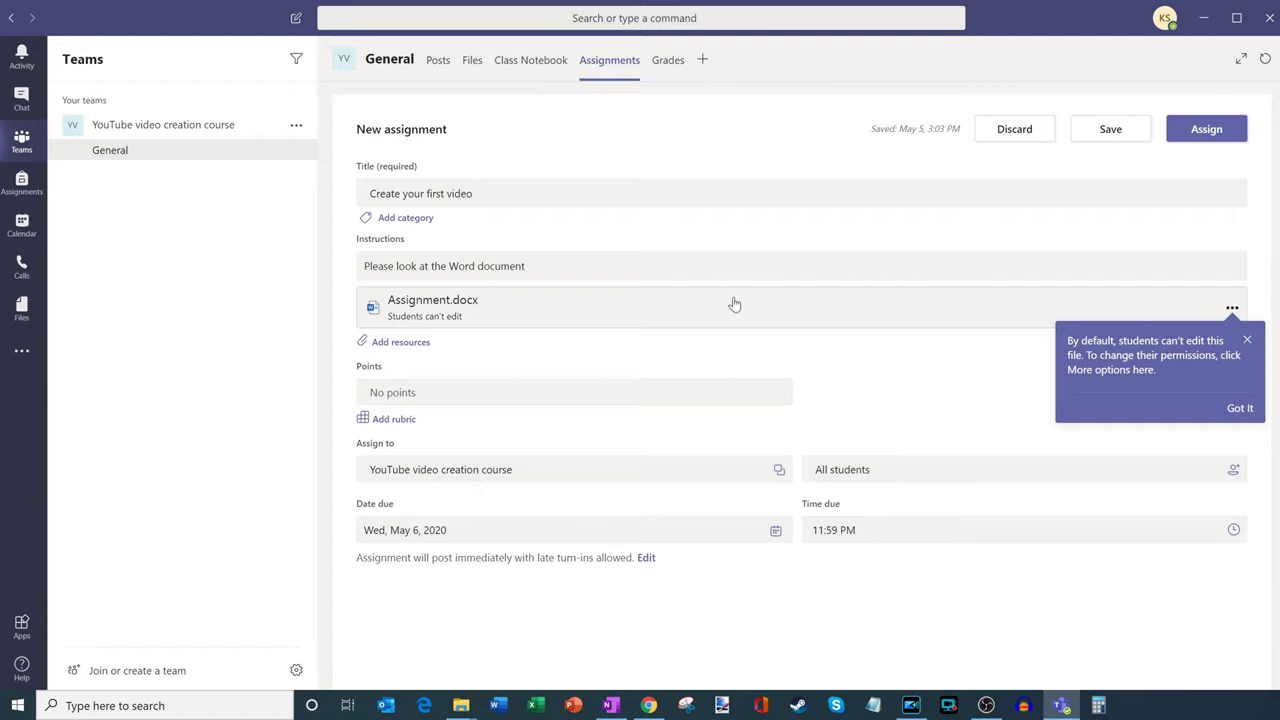
pyautogui.click(1111, 306)
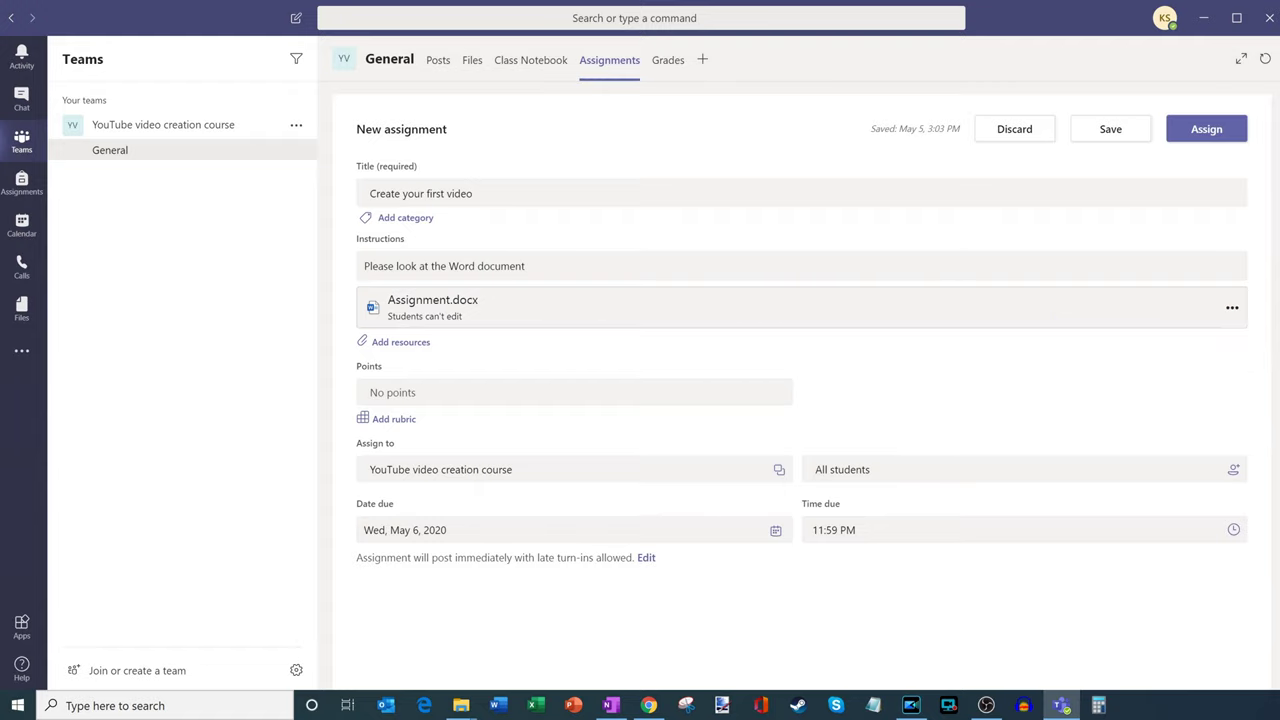
pyautogui.click(400, 392)
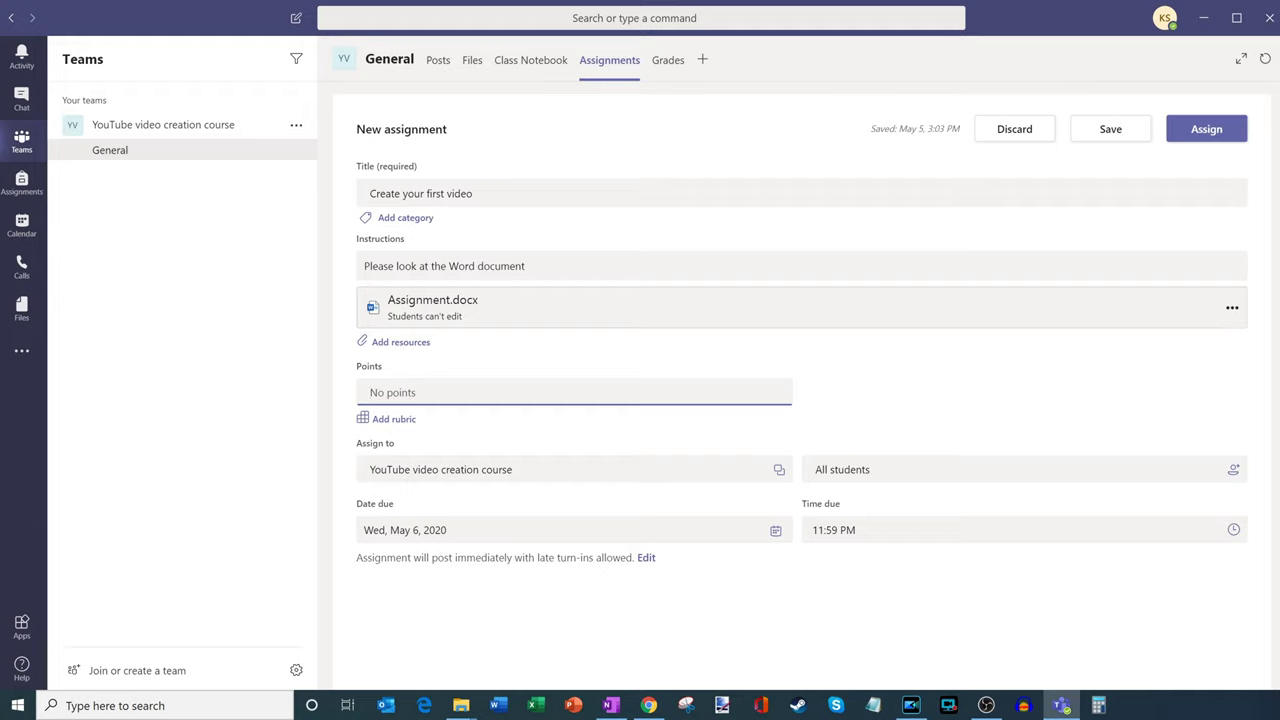